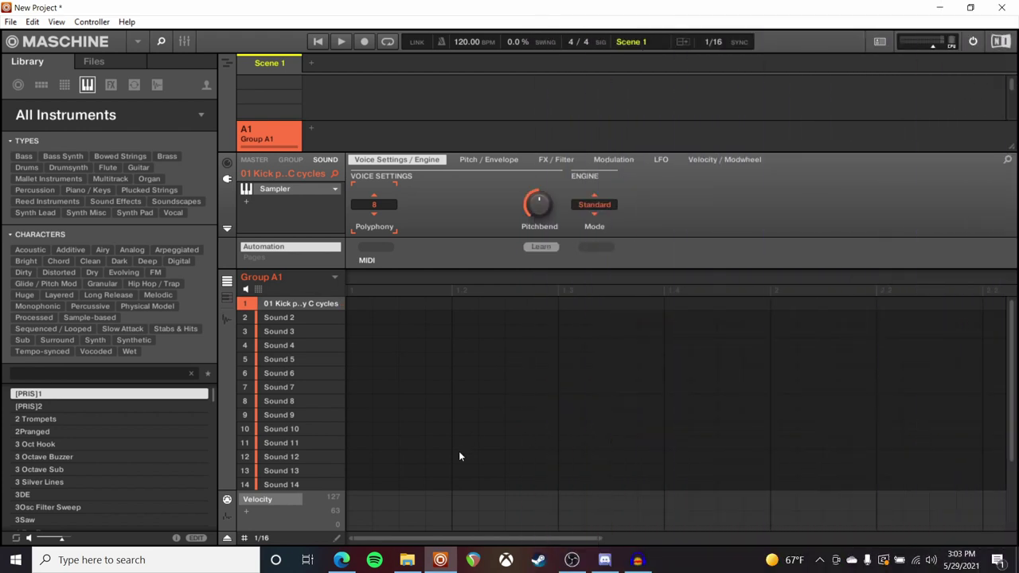
Step: Load 27 normal clap.wav from the sample pack's FX folder into Sound 2
click(406, 561)
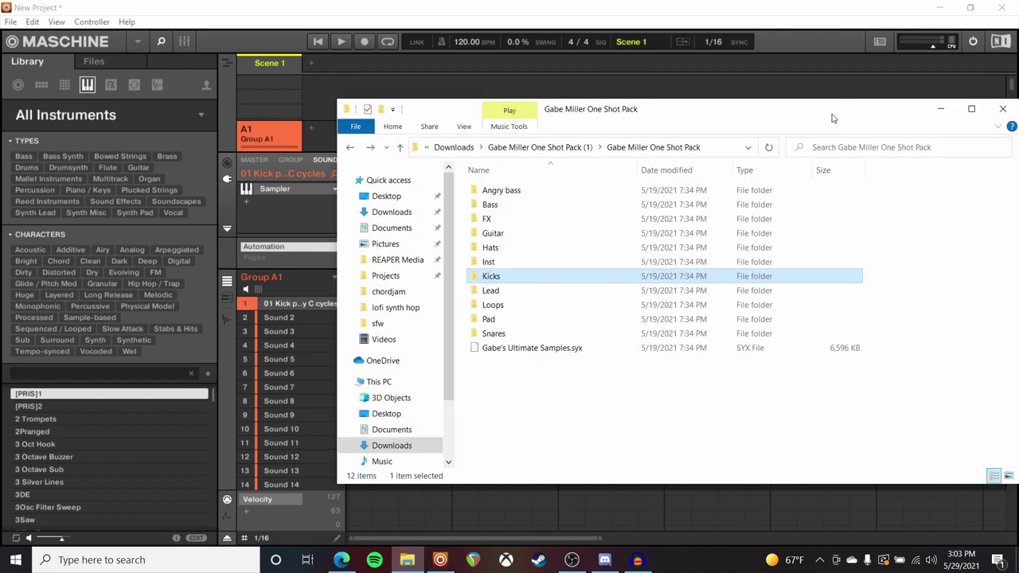
drag(833, 118, 981, 132)
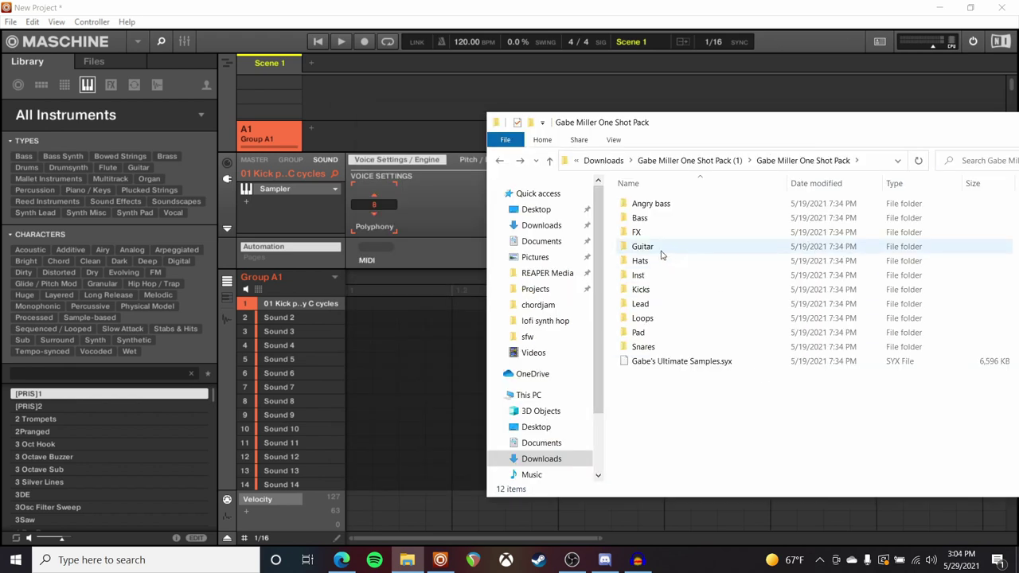
double_click(643, 232)
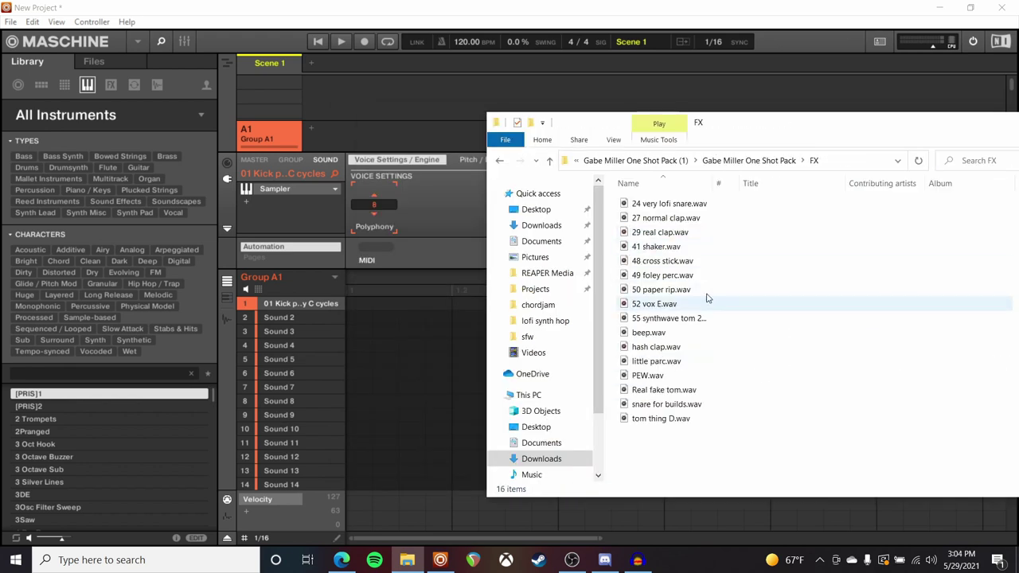
click(660, 217)
drag(660, 217, 293, 316)
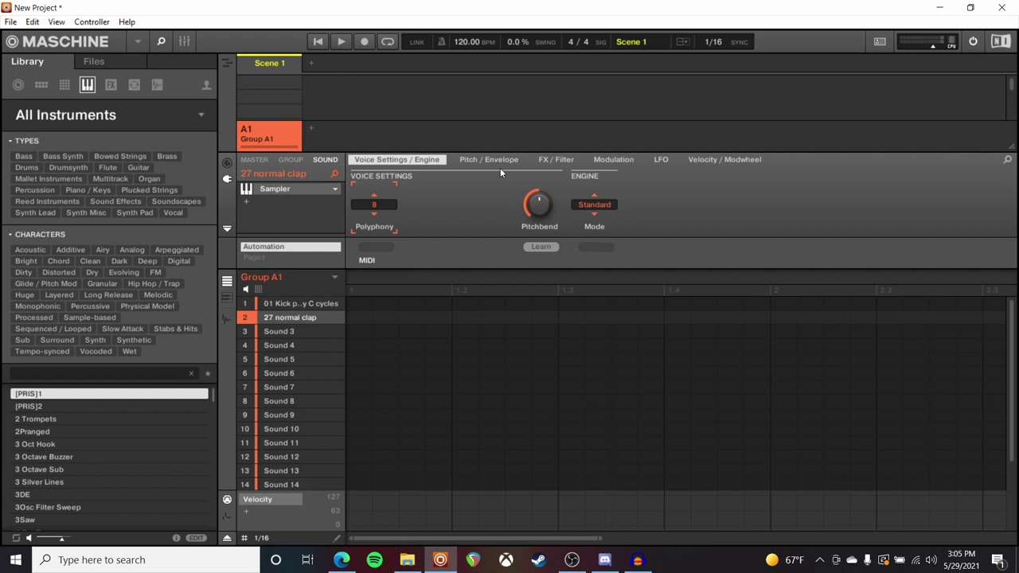
Step: Trim the kick sample's end marker and set the kick's polyphony to 1 in the Mixer view
click(183, 40)
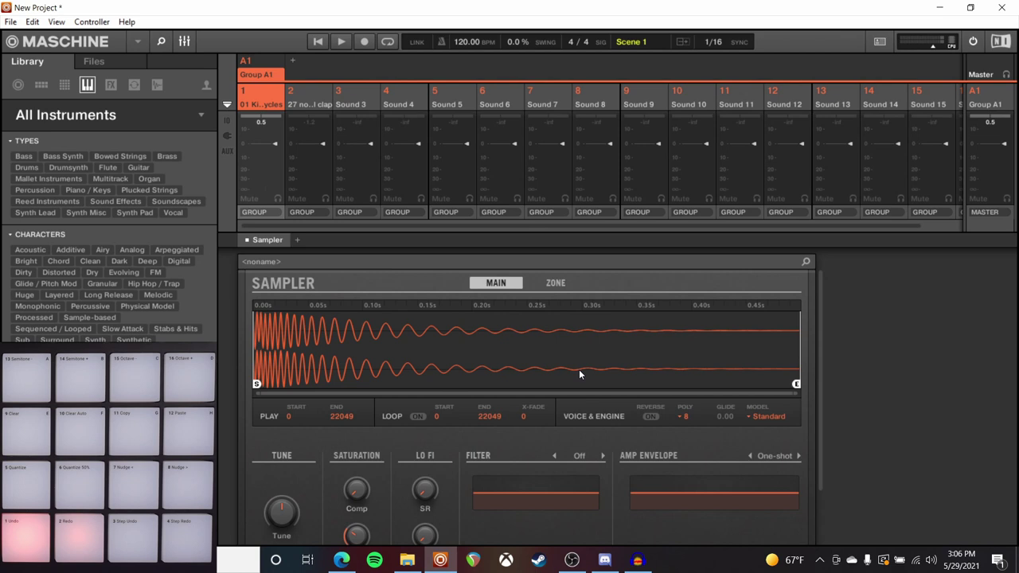
mouse_move(796, 384)
mouse_down()
mouse_move(477, 387)
mouse_move(302, 375)
mouse_move(878, 369)
mouse_move(828, 433)
mouse_up()
click(683, 416)
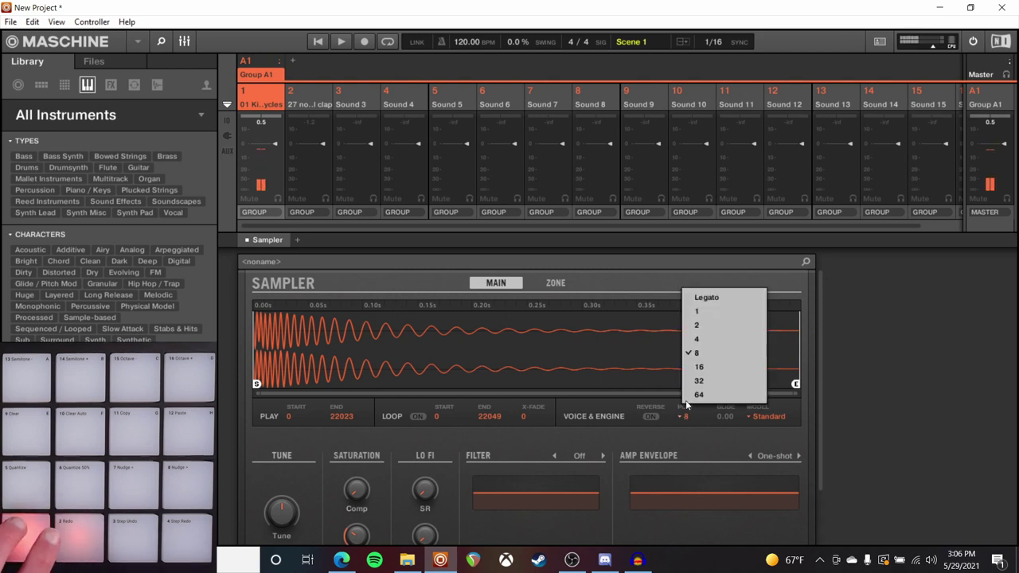
click(701, 312)
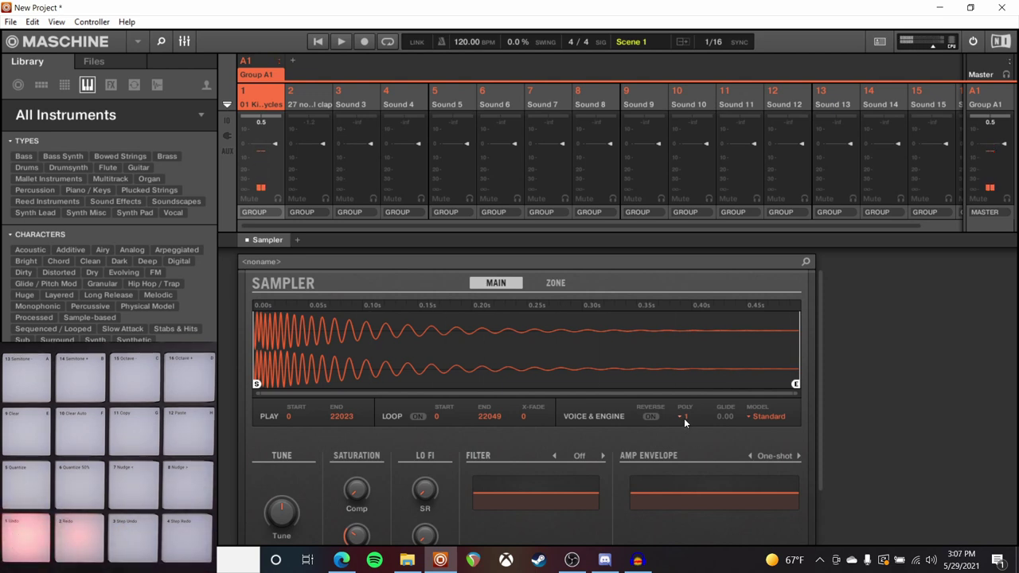
click(185, 40)
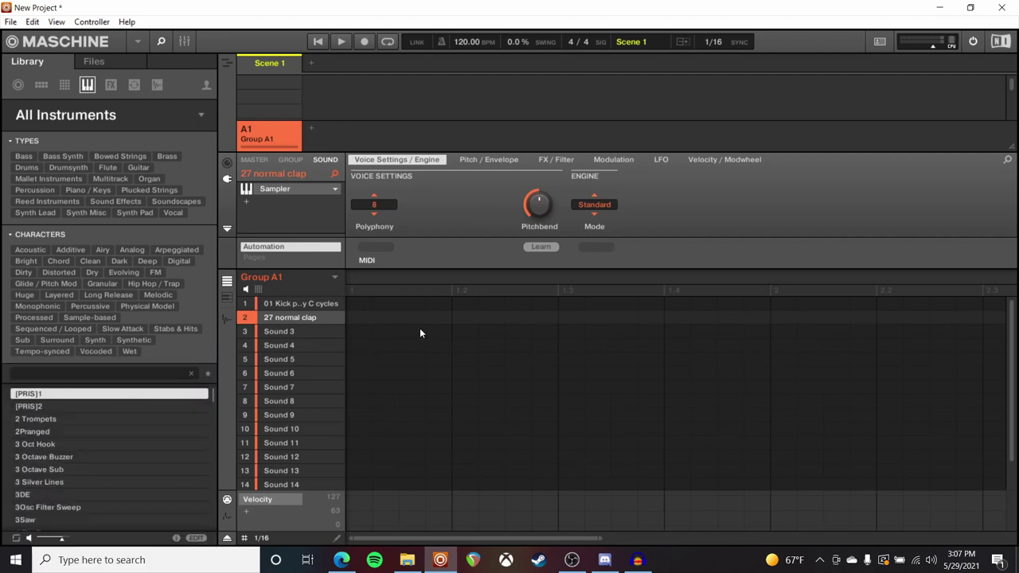
Step: Load 02 808 hi hat.wav from the Hats folder into Sound 3
click(406, 559)
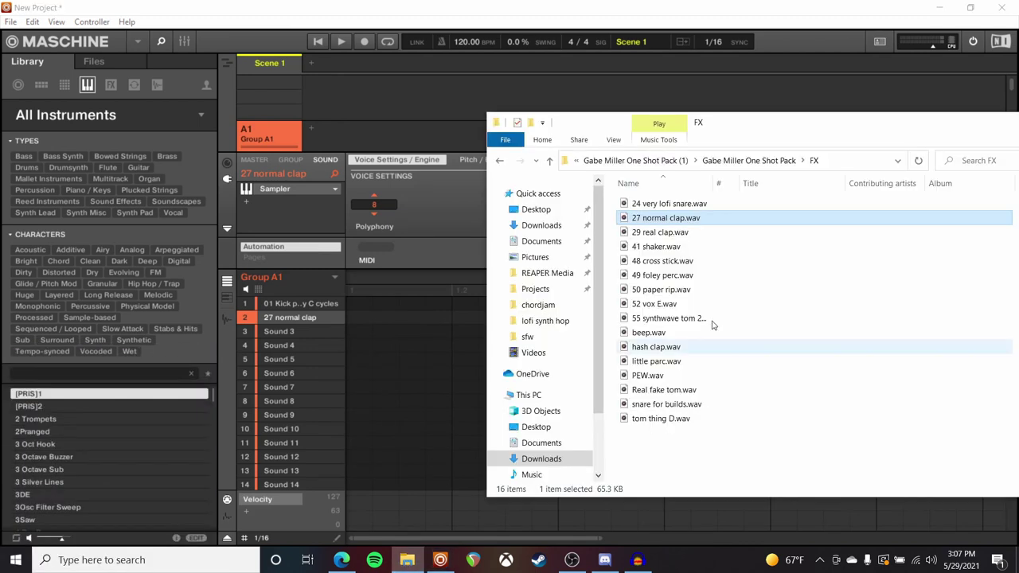
key(alt+Left)
drag(661, 217, 307, 343)
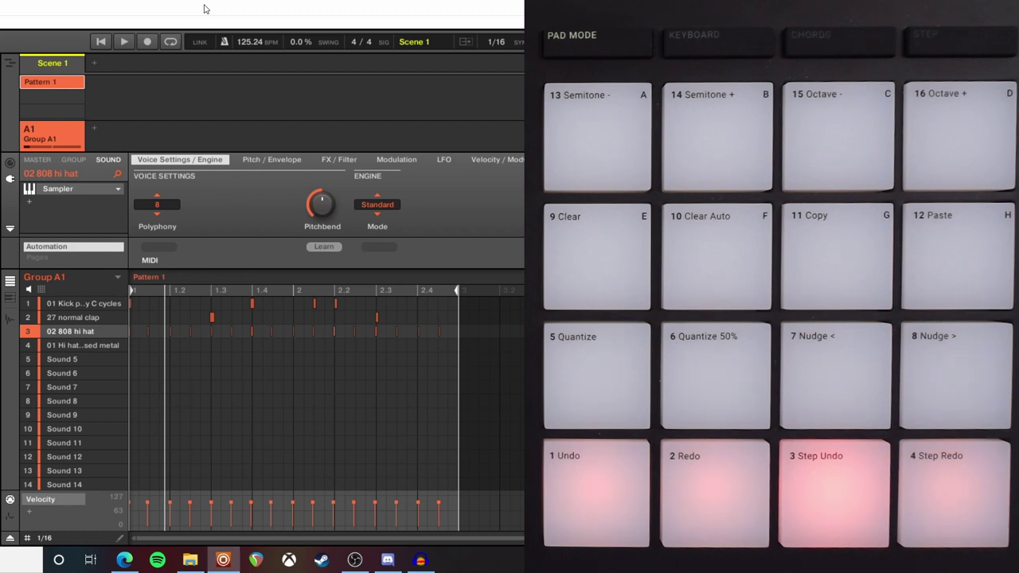
Step: Quantize Pattern 1's kick, clap and hi-hat notes with Ctrl+U and play the beat again
key(space)
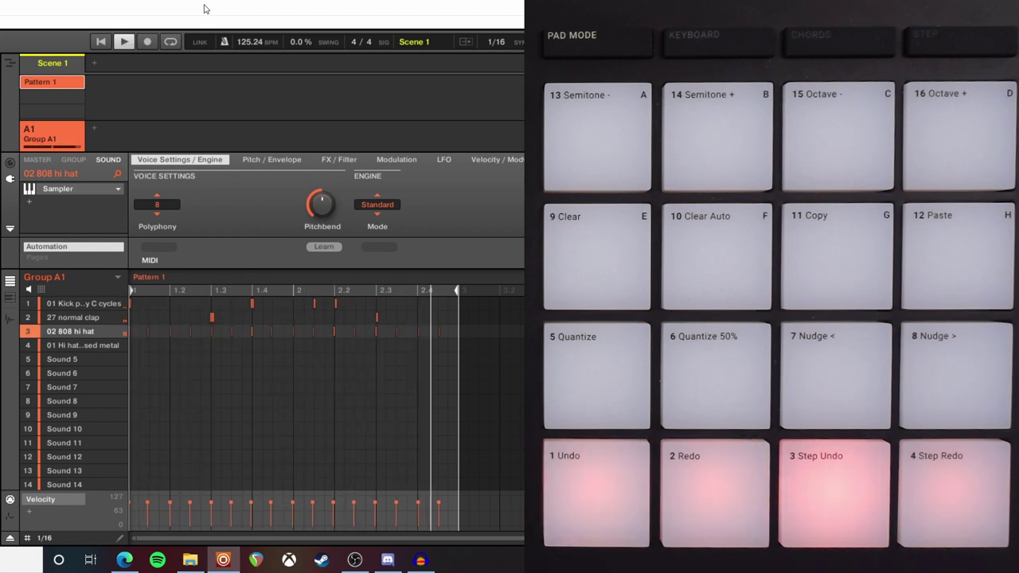
key(space)
key(ctrl+u)
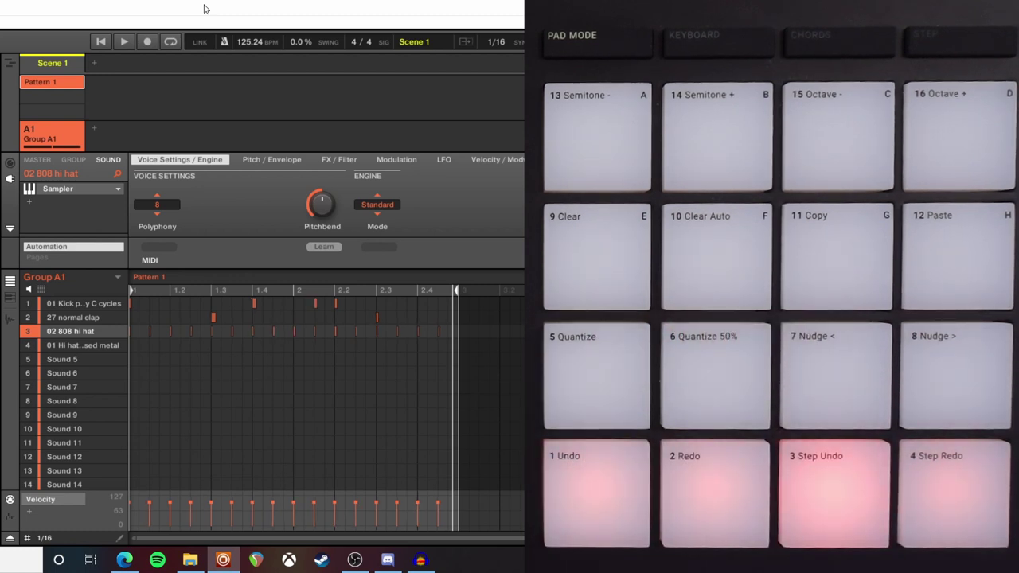
key(space)
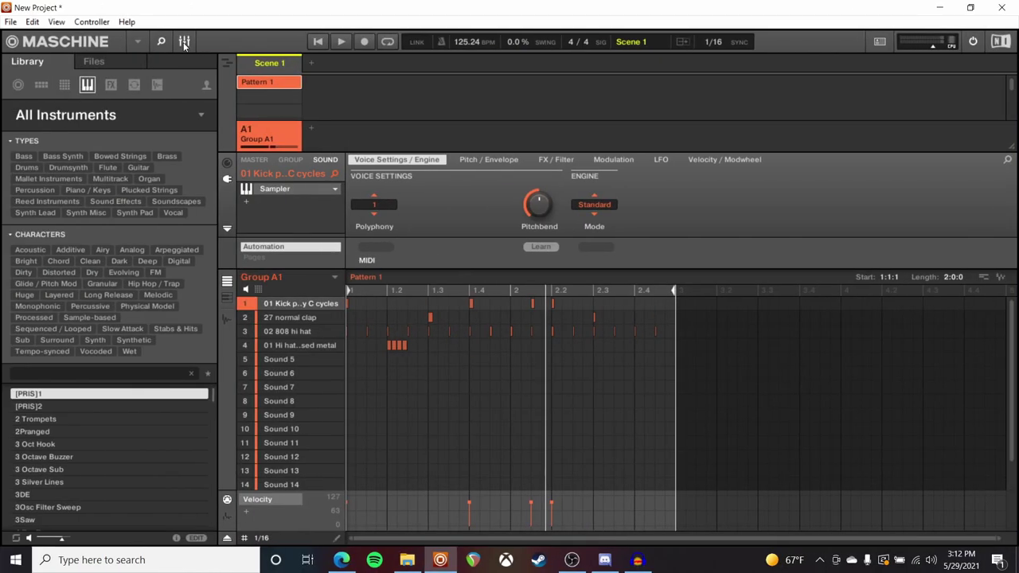
Step: Switch the mixer to the master level showing only Group A1 and Master channels
click(184, 43)
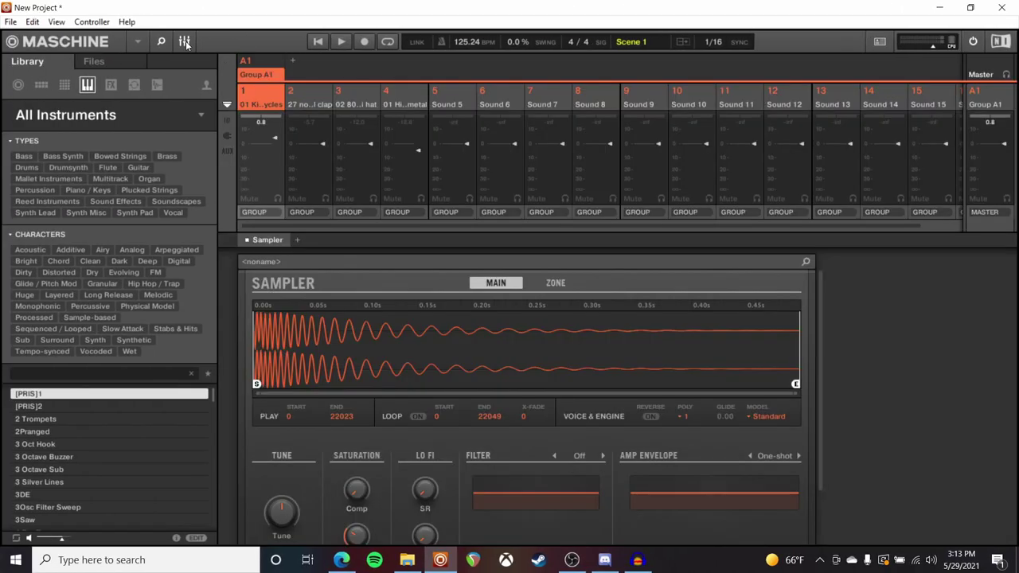
click(988, 73)
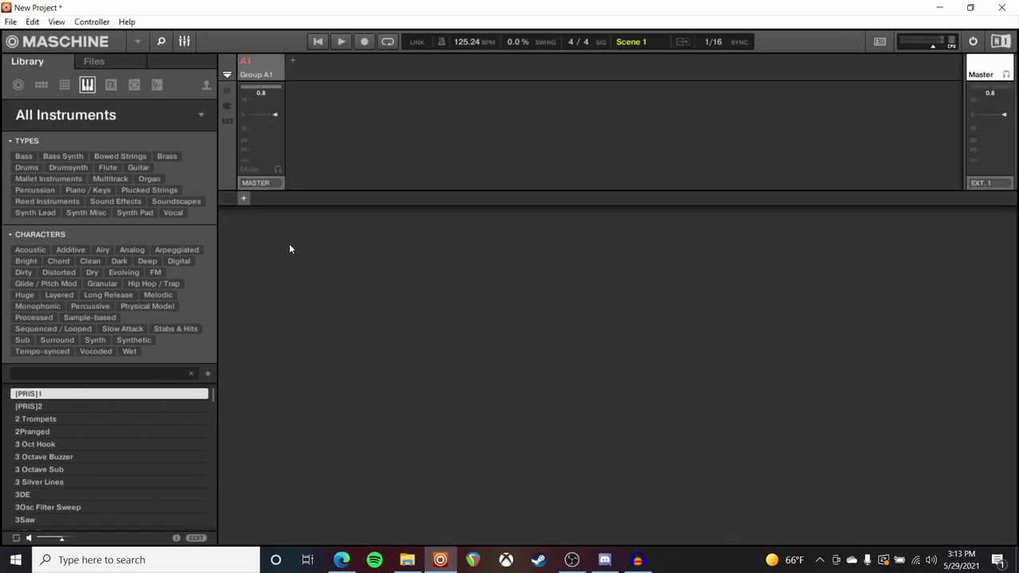
Step: Insert the Internal Limiter effect into the Master channel's first plug-in slot
click(243, 200)
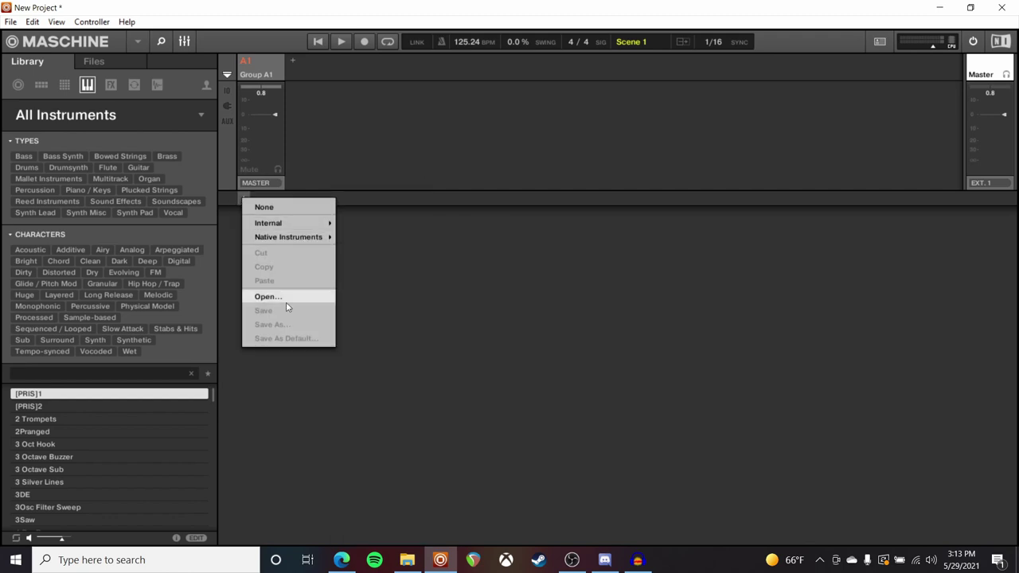
mouse_move(291, 225)
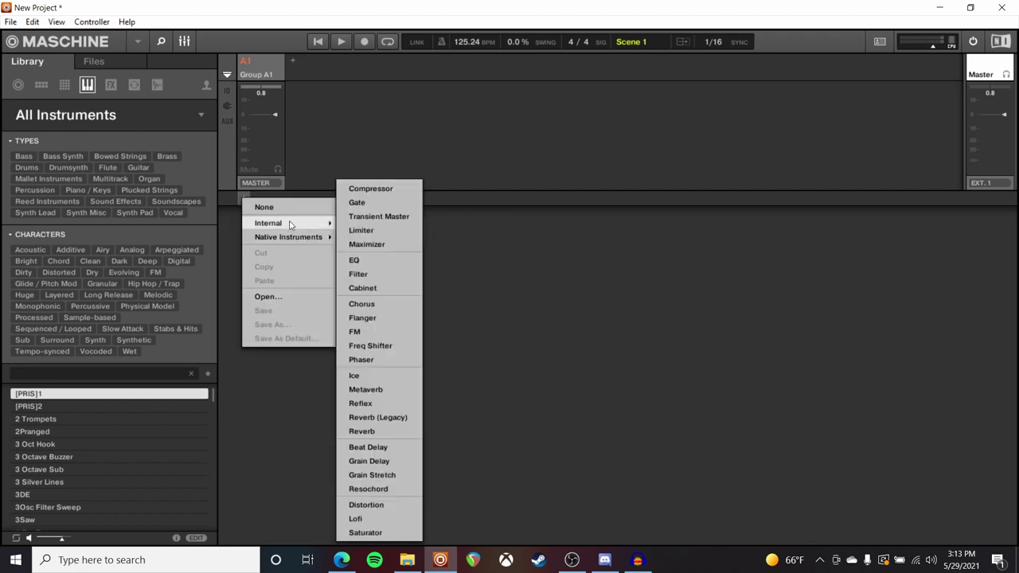
click(363, 231)
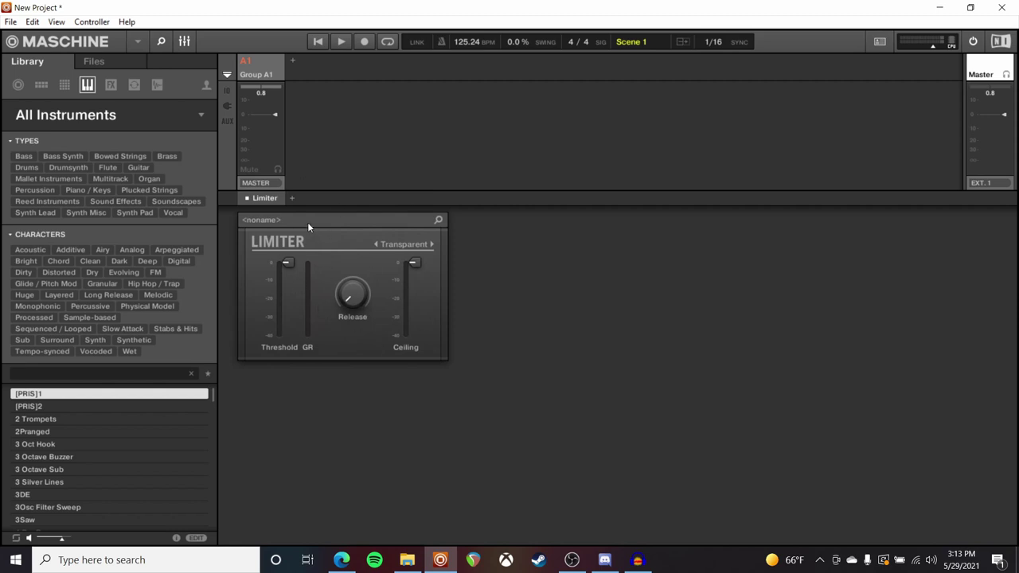
Step: Open Group A1's sound channels in the mixer and select the kick on channel 1
click(264, 63)
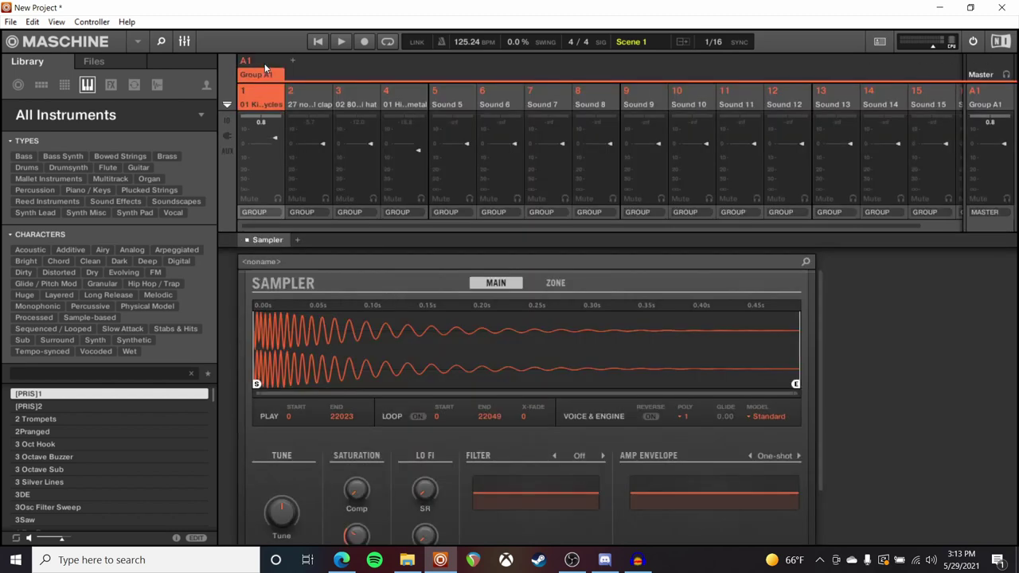
click(264, 99)
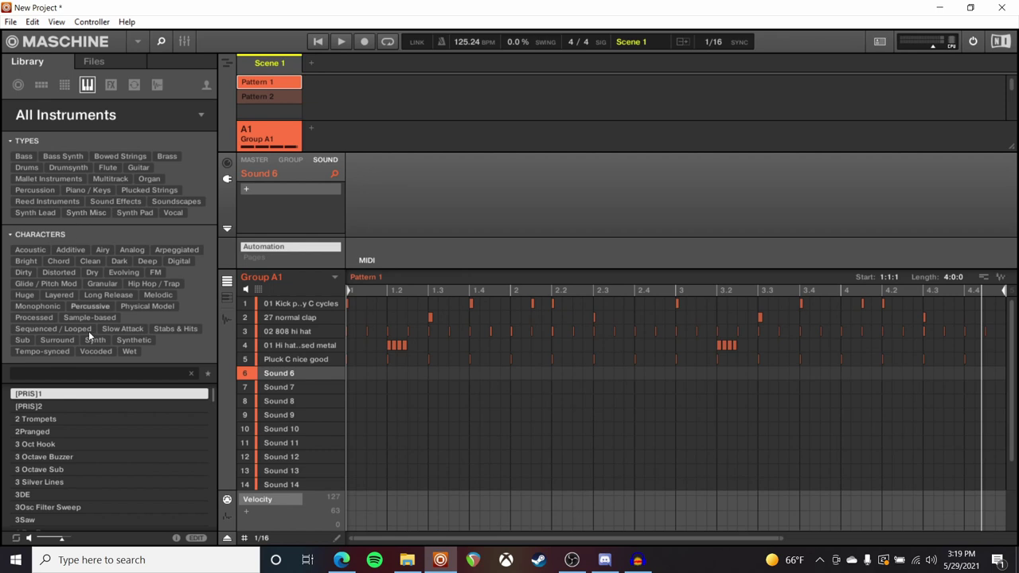
Step: Load the FM8 preset 3Osc Filter Sweep into Sound 6 from the Library
click(194, 112)
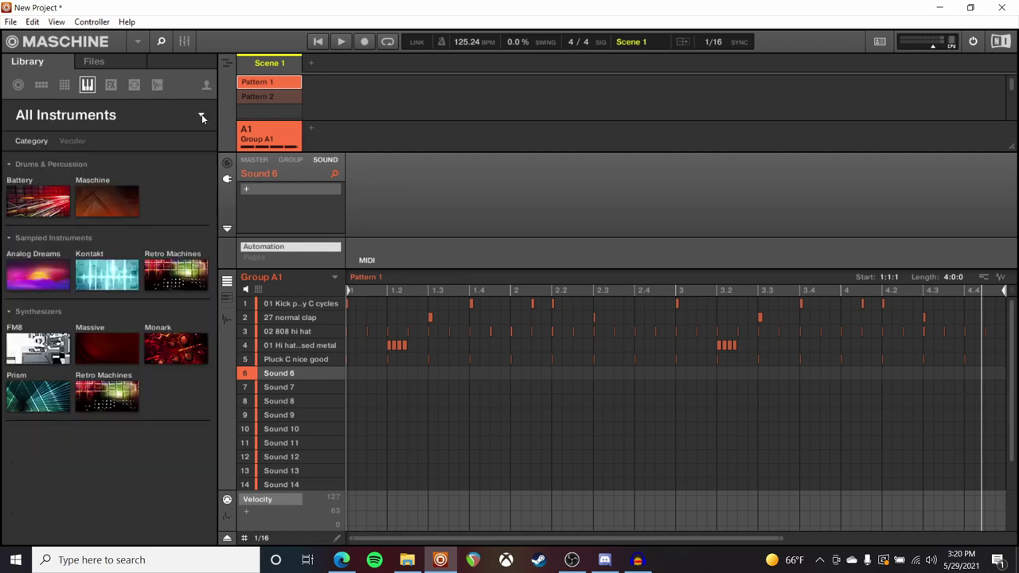
click(32, 349)
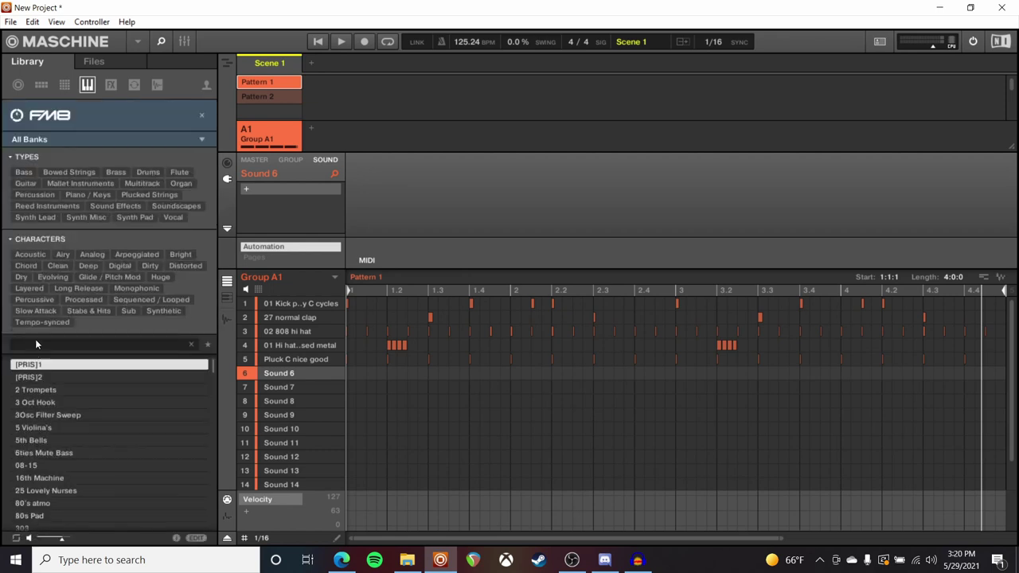
click(60, 415)
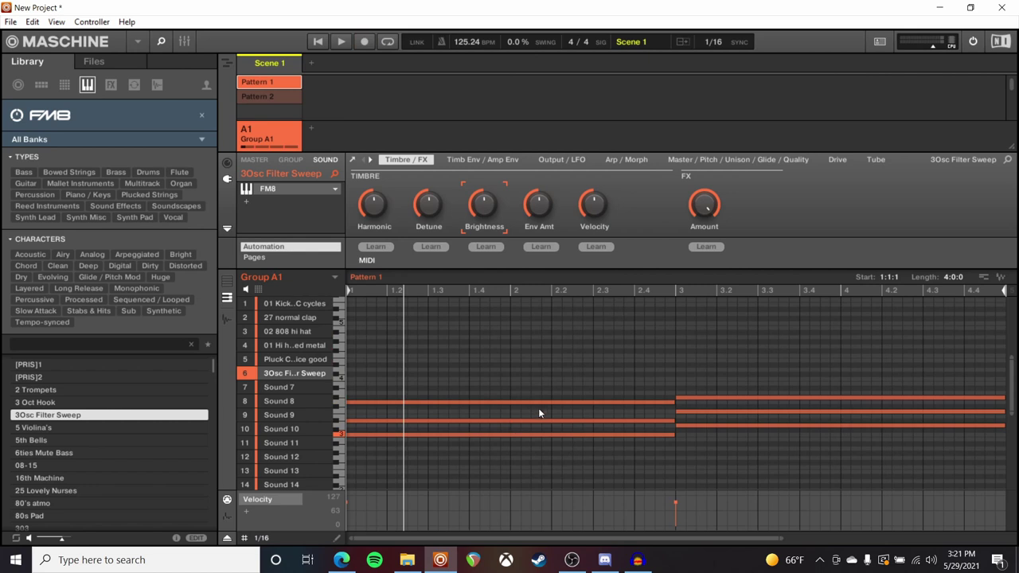
Step: Play Pattern 1 to hear the 3Osc Filter Sweep chords over the drums
key(space)
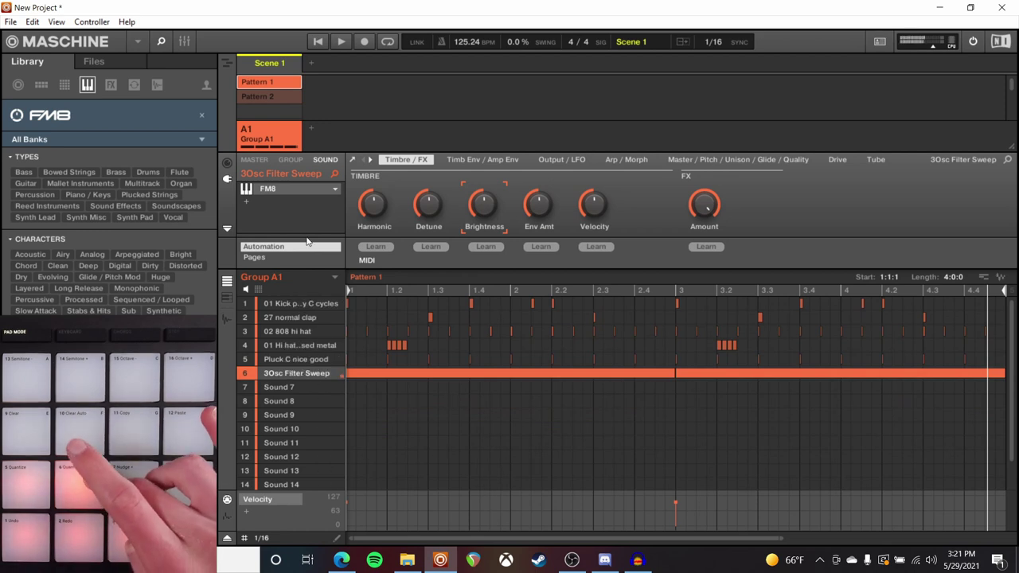
Step: Add a Compressor after FM8 on 3Osc Filter Sweep, side-chained to the kick
click(247, 204)
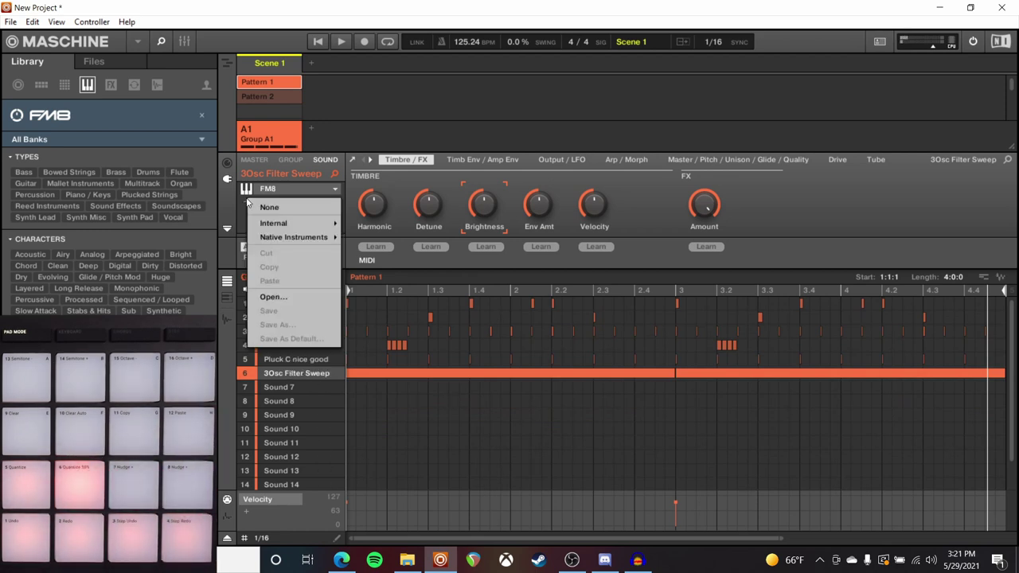
mouse_move(281, 226)
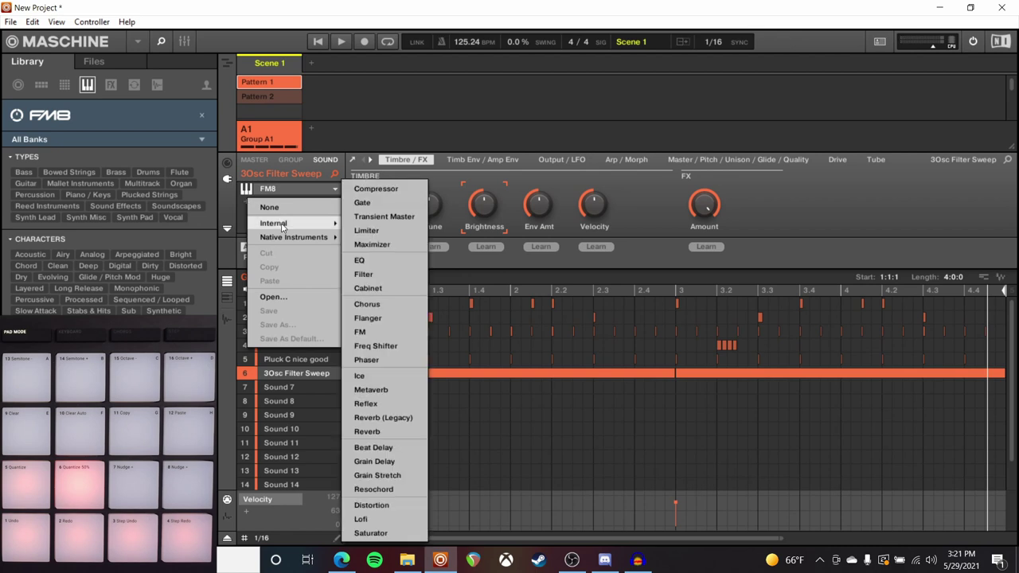
click(378, 190)
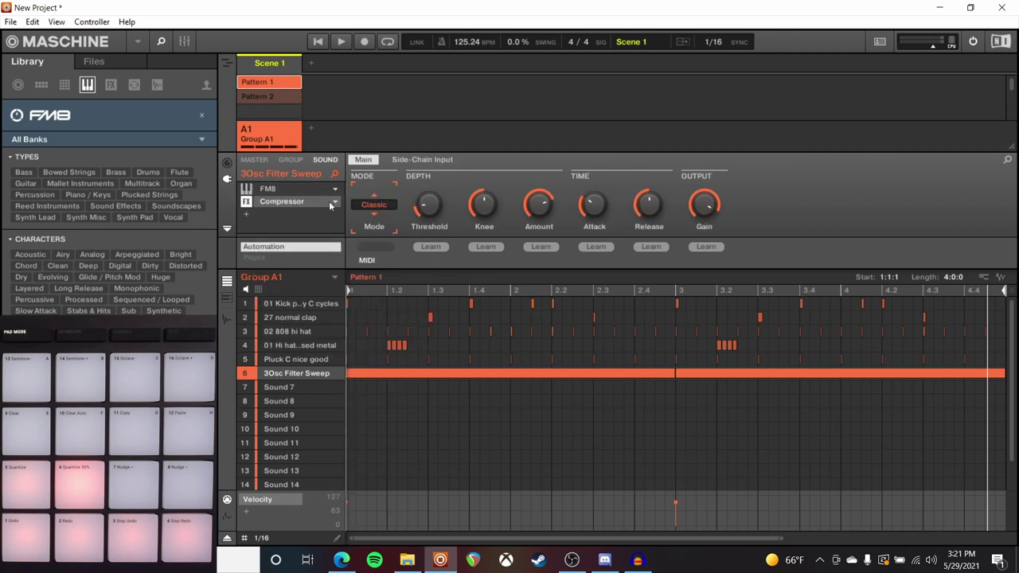
click(410, 160)
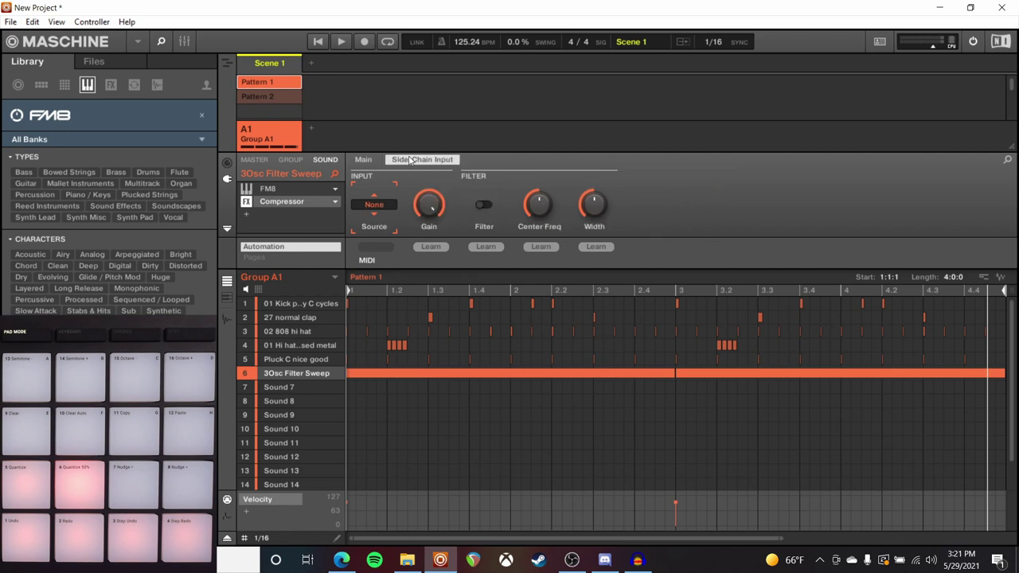
click(373, 207)
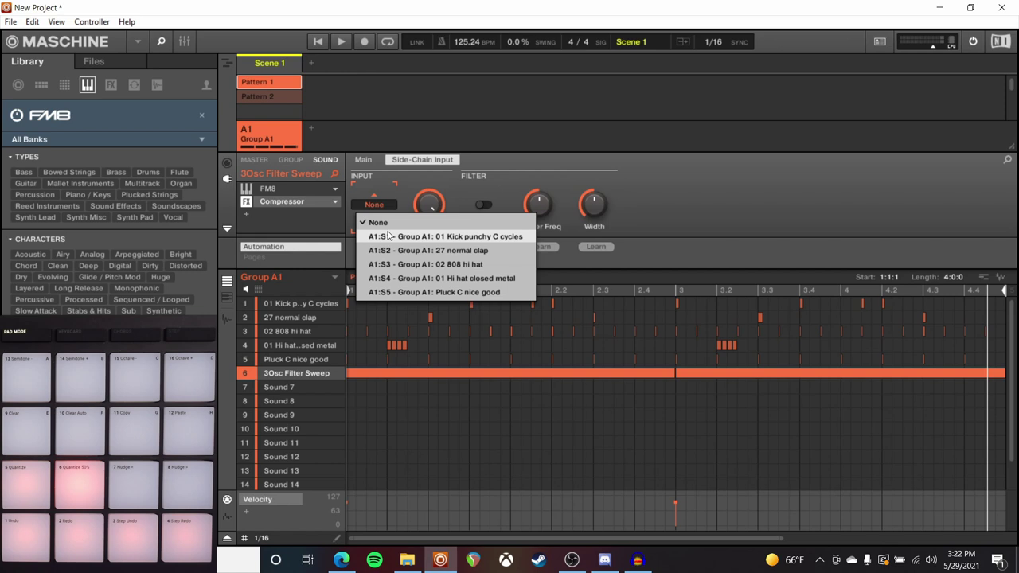
click(387, 236)
Step: Play the beat and compare the sound with the compressor bypassed and active
key(space)
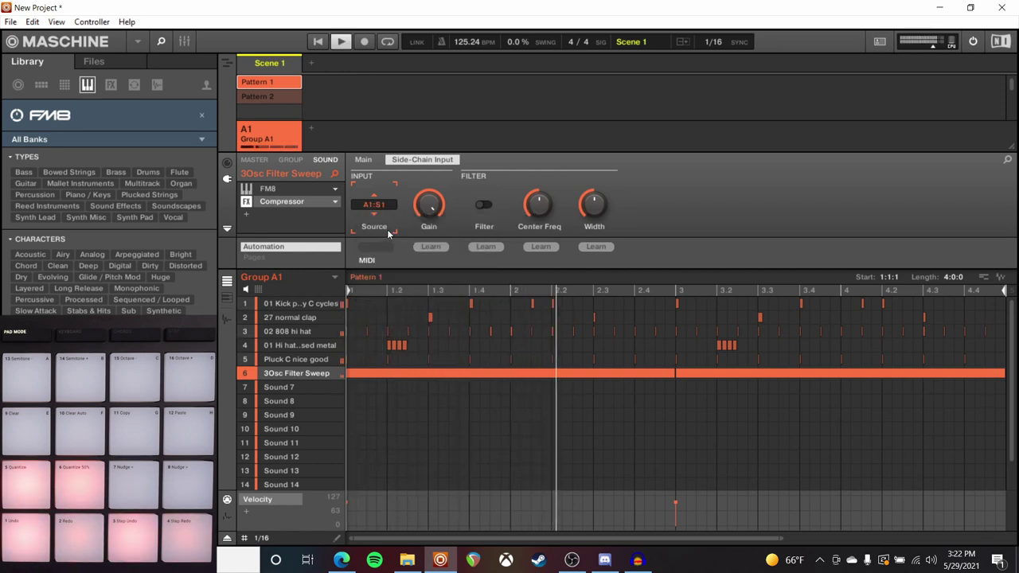
click(364, 160)
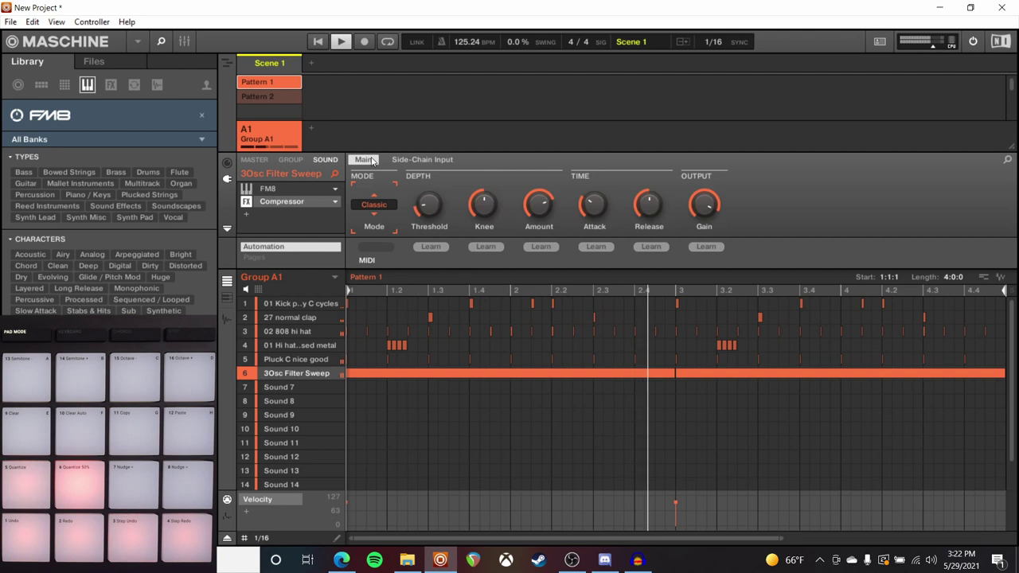
click(246, 201)
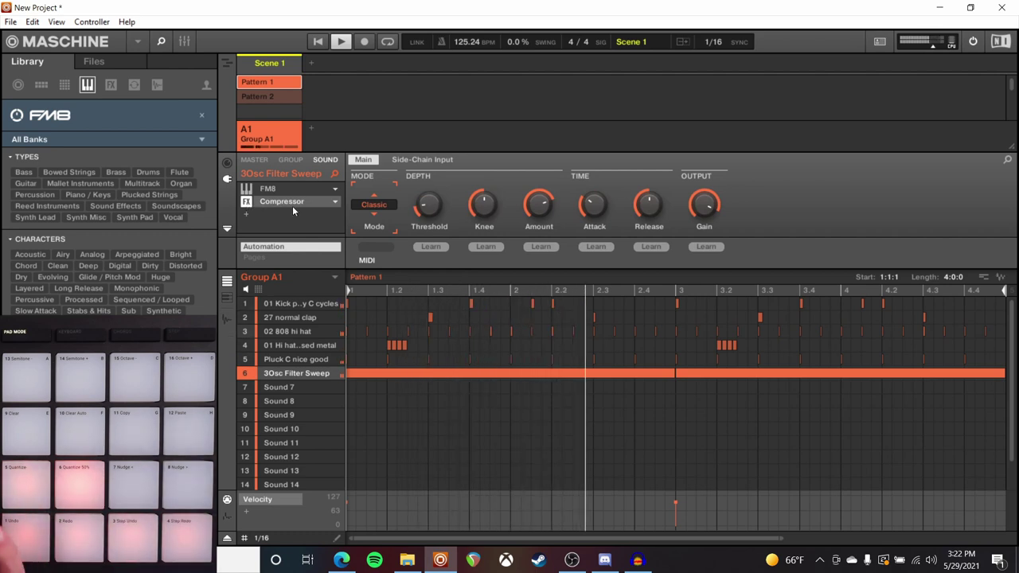
key(space)
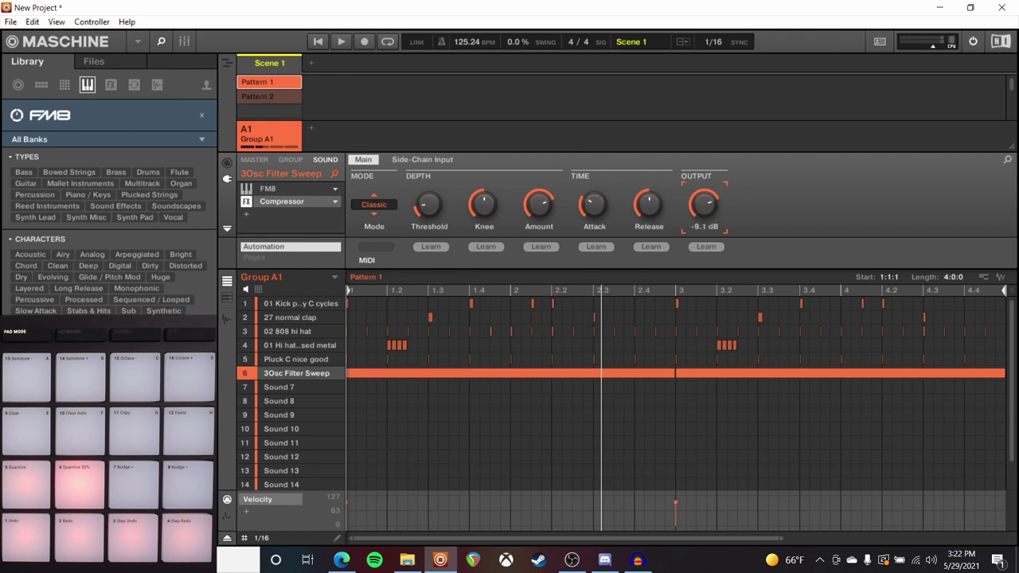
key(space)
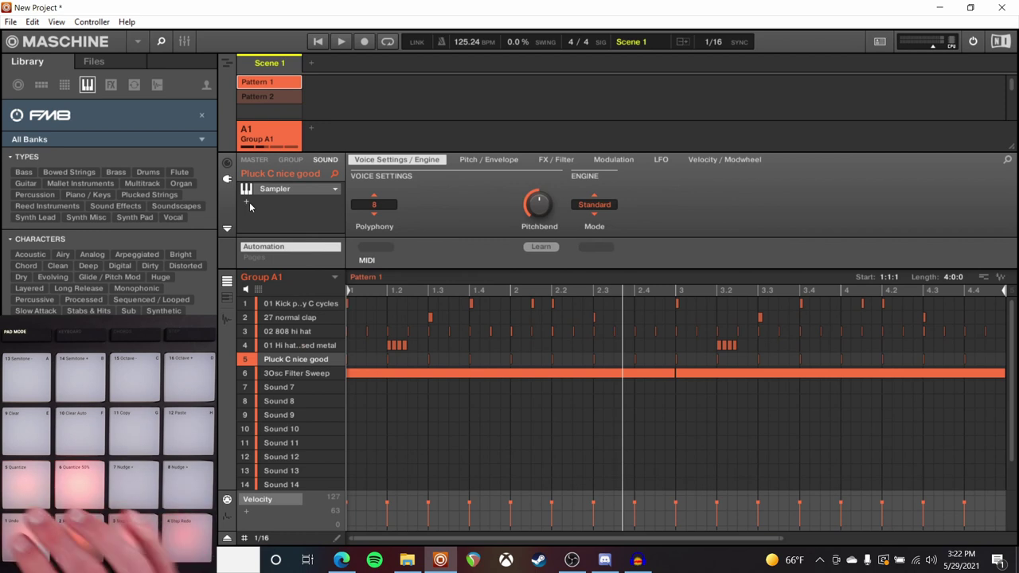
Step: Add an Internal Grain Delay to Pluck C nice good with Space 28% and Mix 10%
click(247, 203)
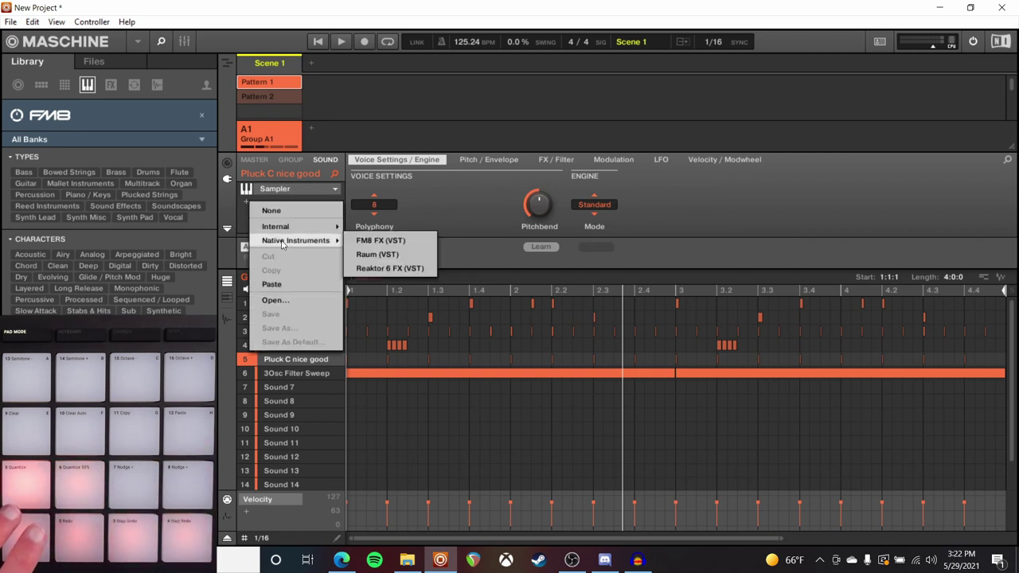
mouse_move(288, 228)
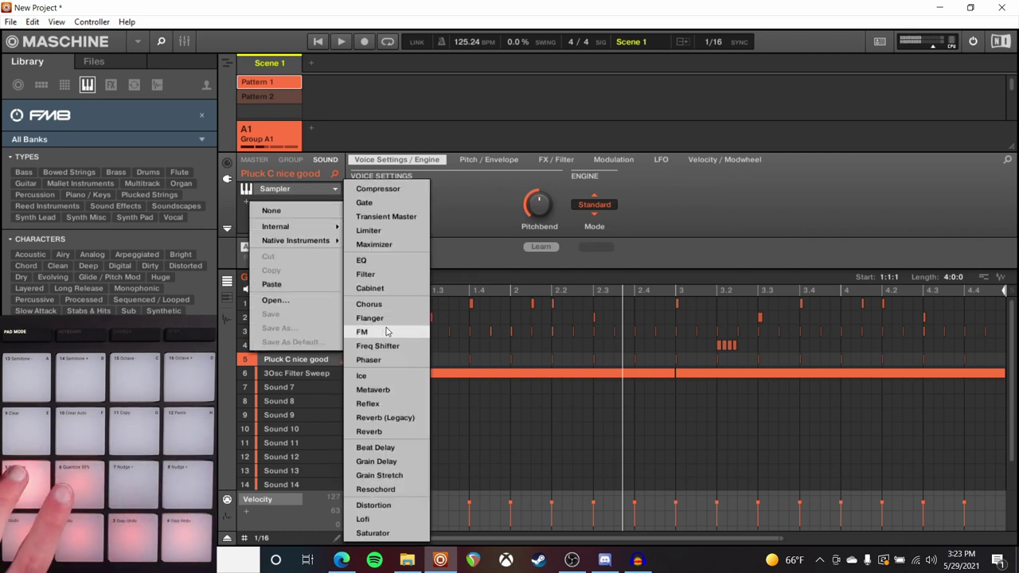
click(378, 462)
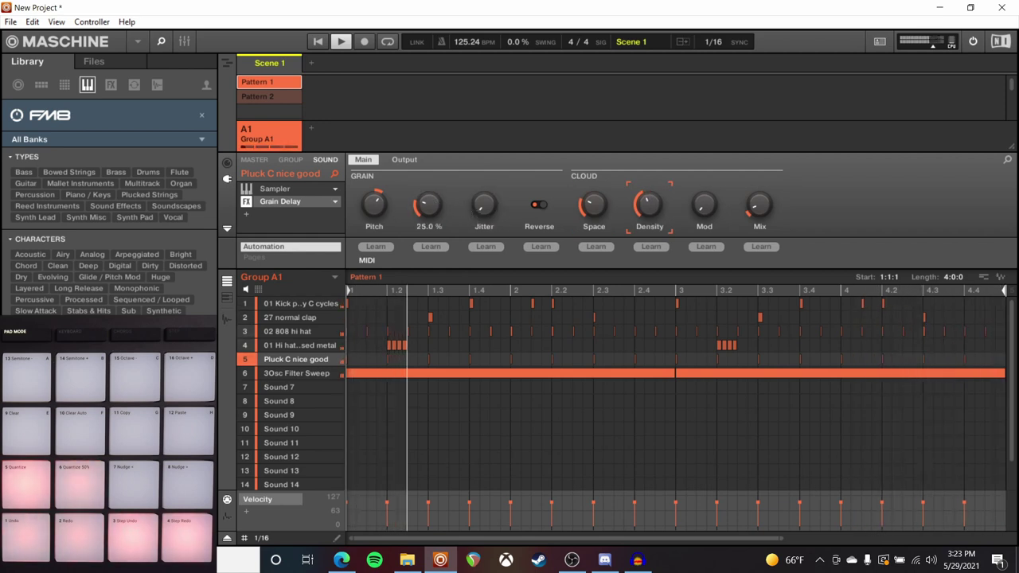
drag(602, 203, 603, 211)
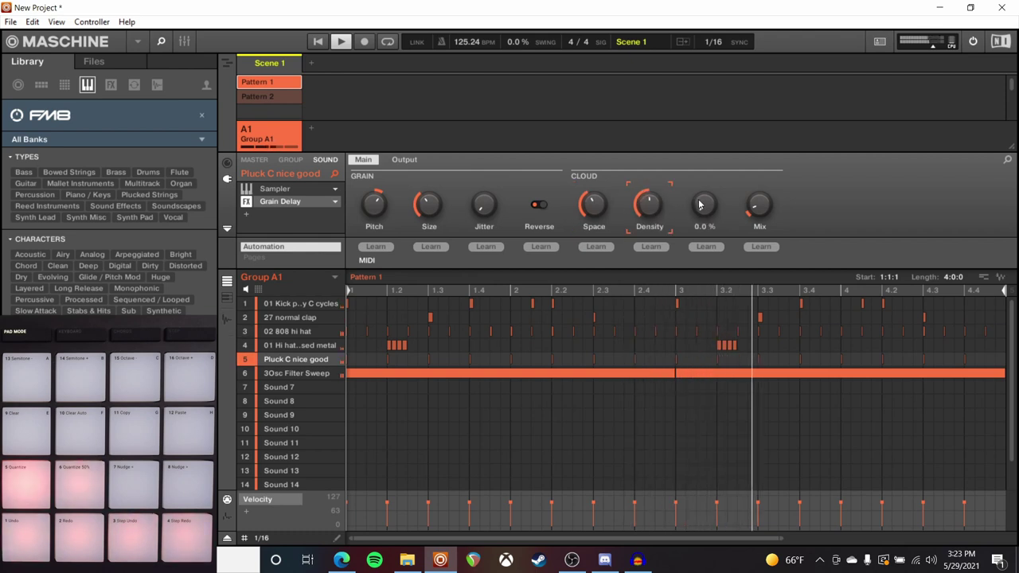
click(760, 205)
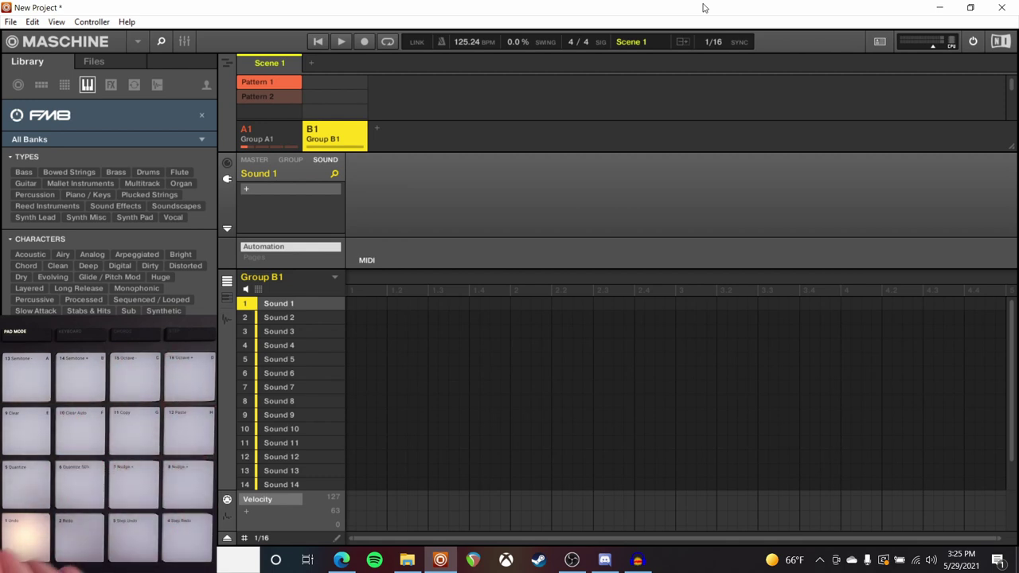
Step: Play the Group A1 beat briefly, then stop playback
key(space)
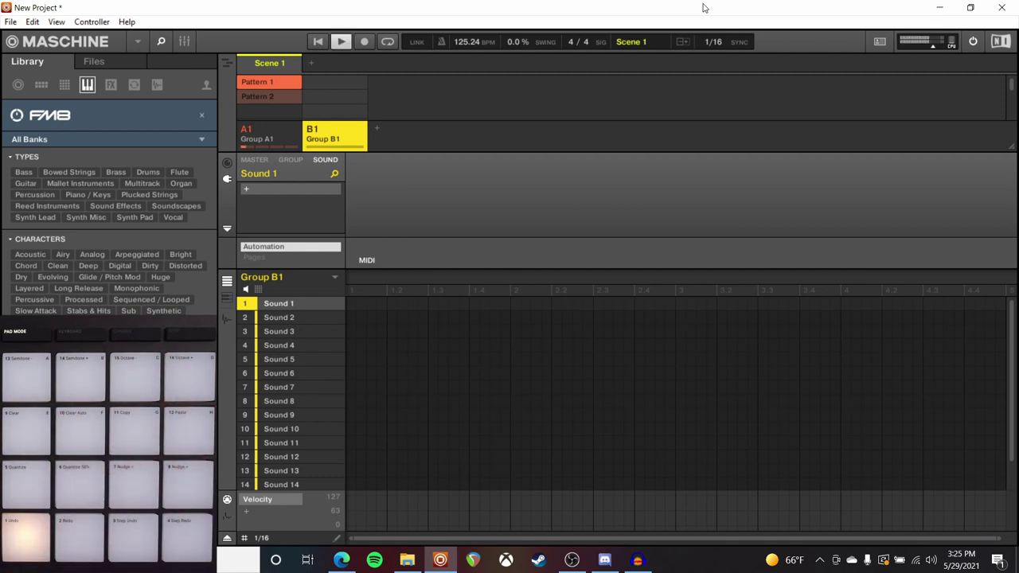
key(space)
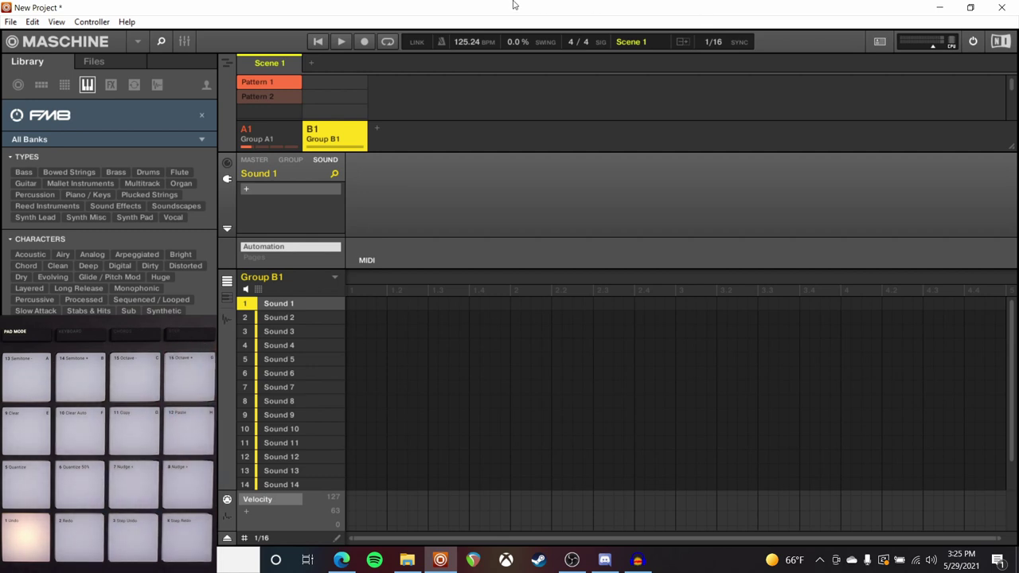
Step: Browse the library's group presets, filtered to show only the Pure Drip kits
click(64, 86)
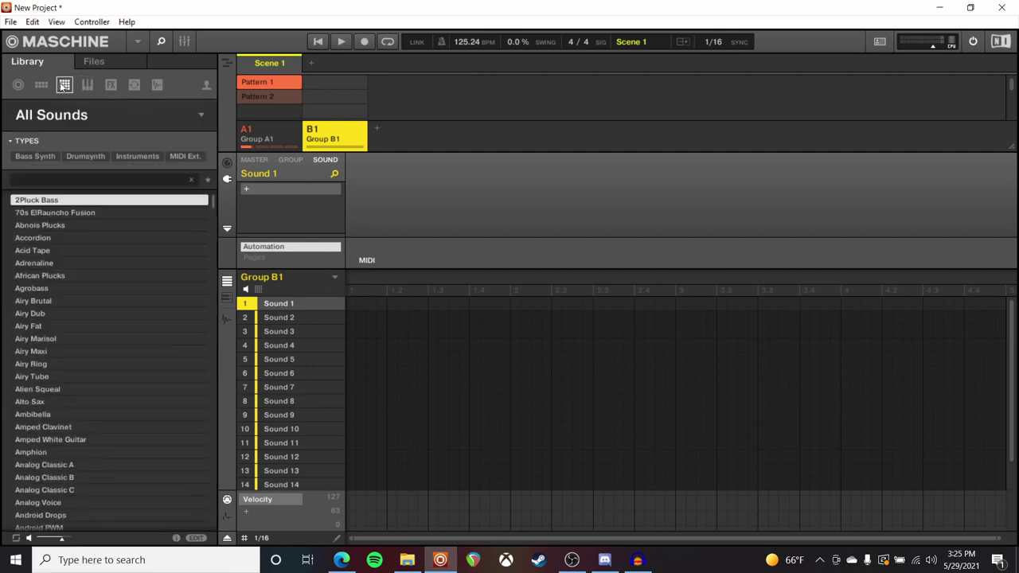
click(41, 84)
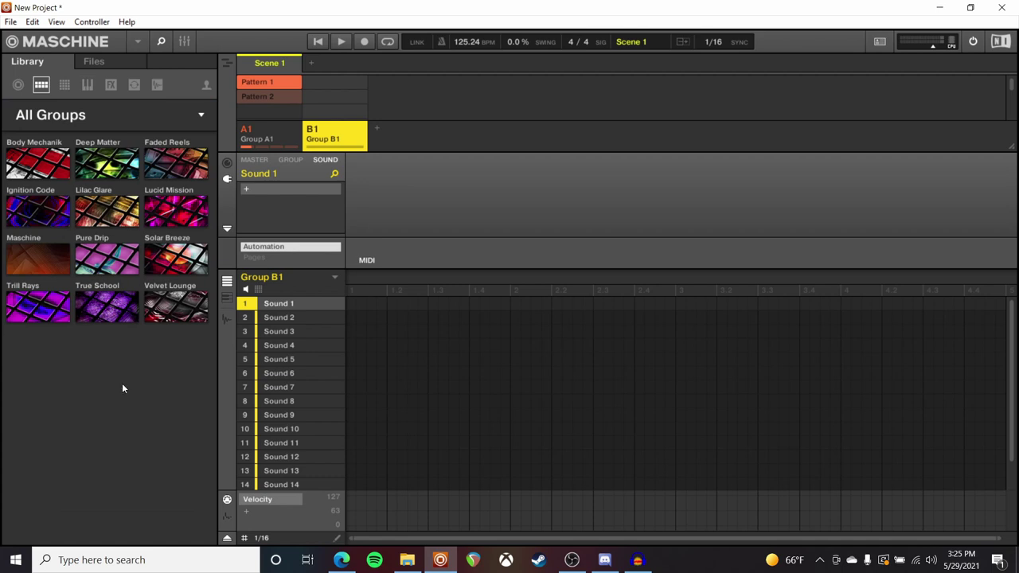
click(106, 259)
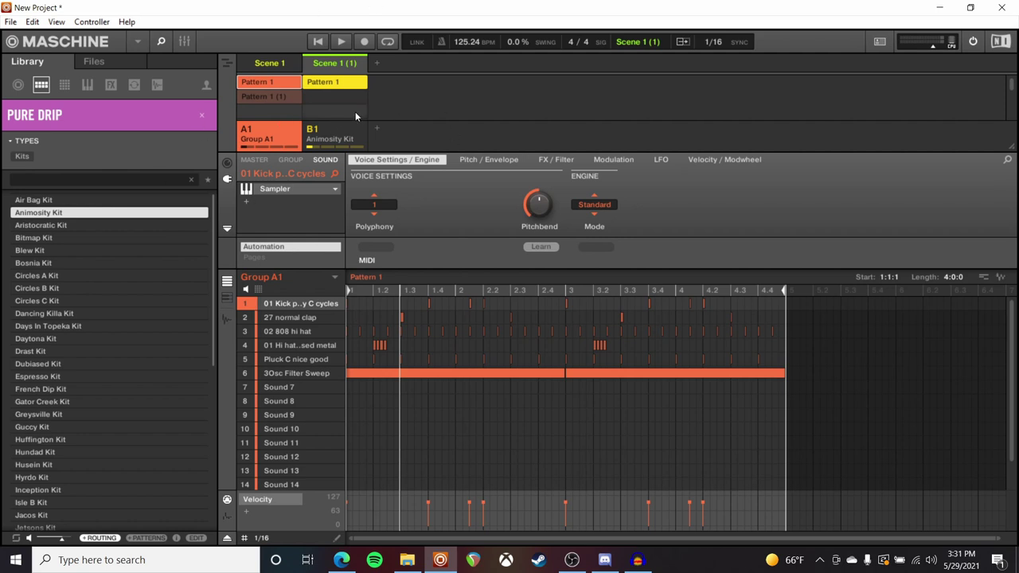
Step: Open the Export Audio settings from the File menu and enable Normalize
click(10, 22)
click(67, 134)
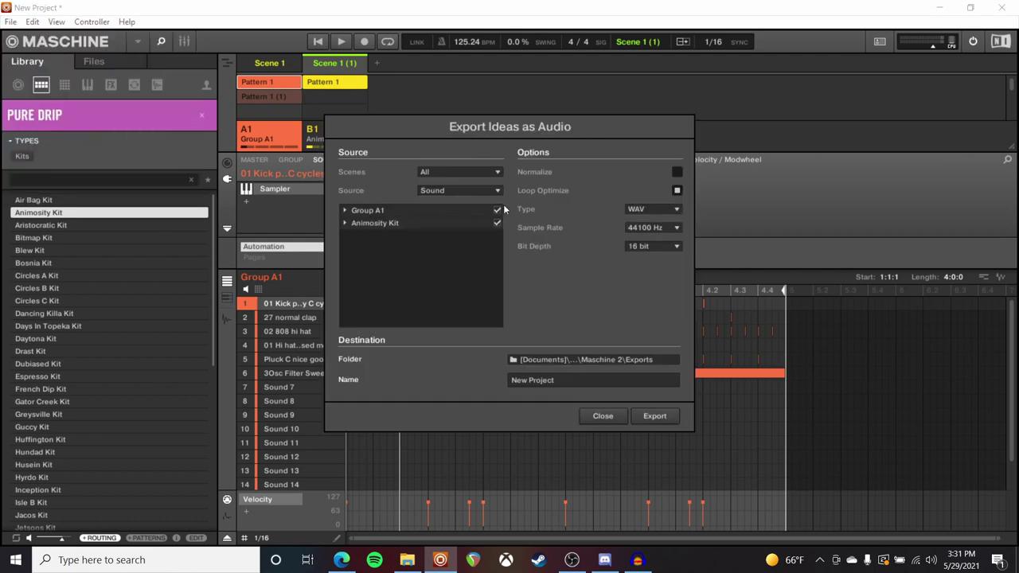
click(678, 172)
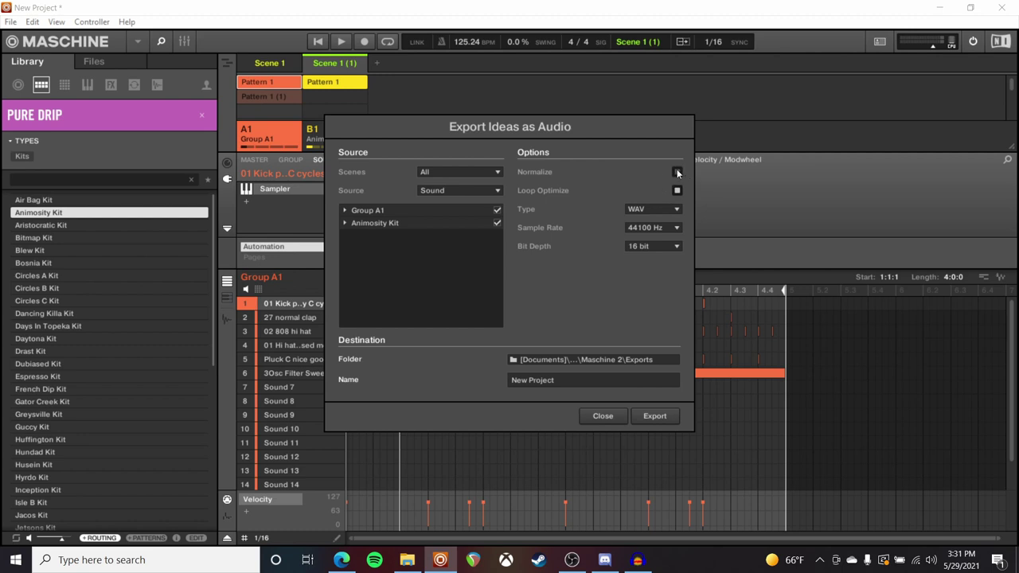